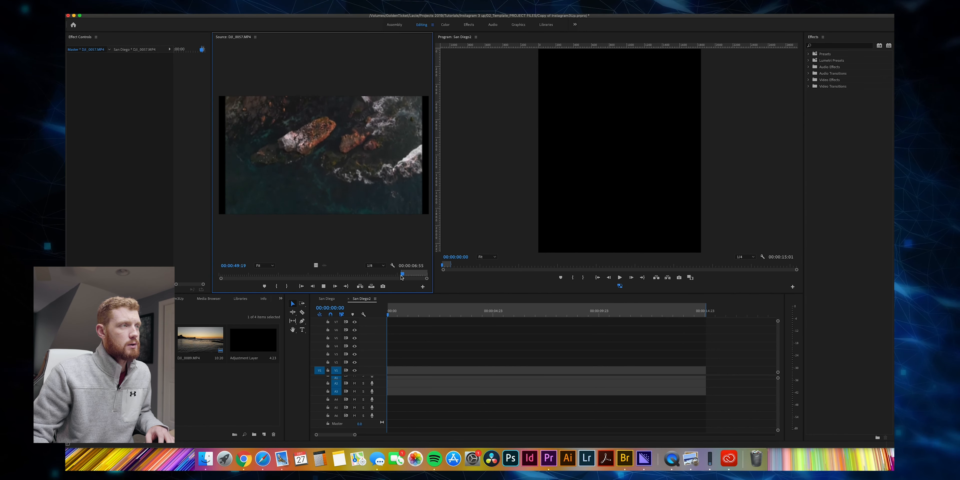
Stack the video of DJI_0057.MP4, DJI_0058.MP4 and DJI_0089.MP4 on tracks V1, V2 and V3 at the start of the San Diego2 sequence.
{"action": "left_click_drag", "start_coordinate": [316, 265], "coordinate": [391, 370]}
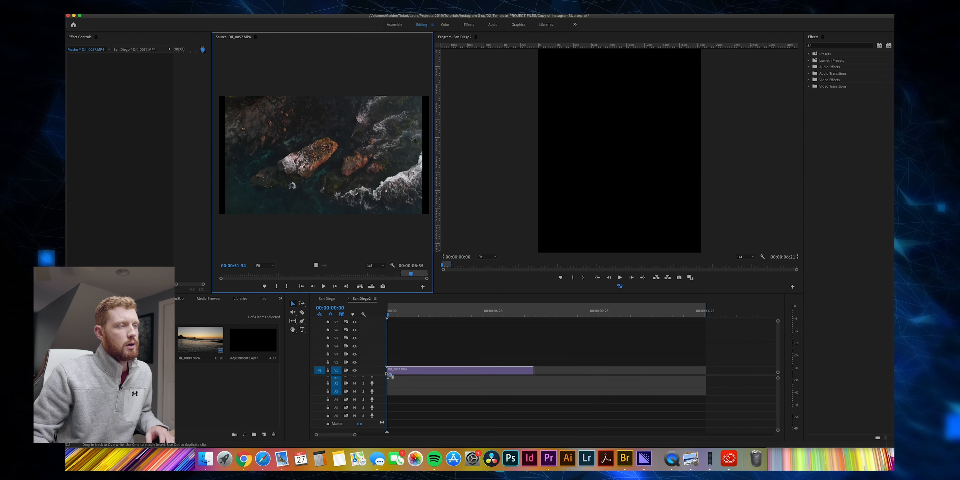
{"action": "left_click", "coordinate": [155, 348]}
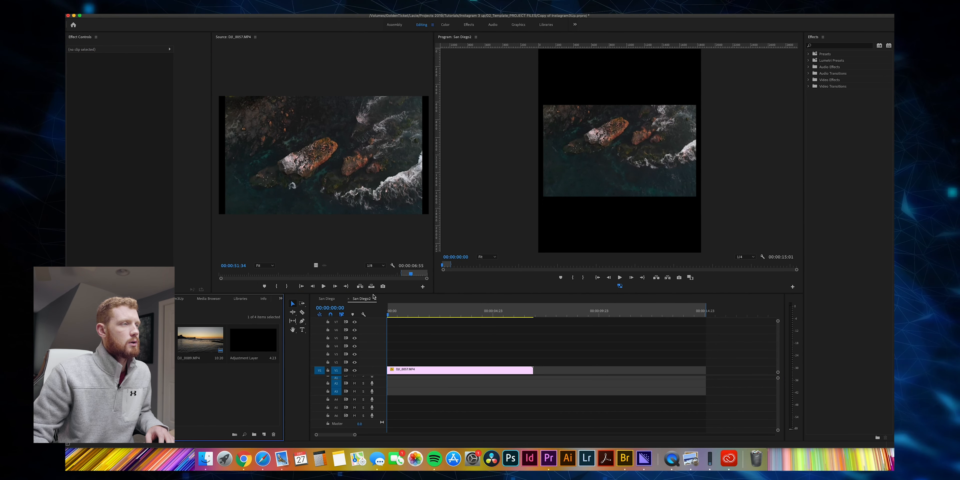
{"action": "double_click", "coordinate": [154, 347]}
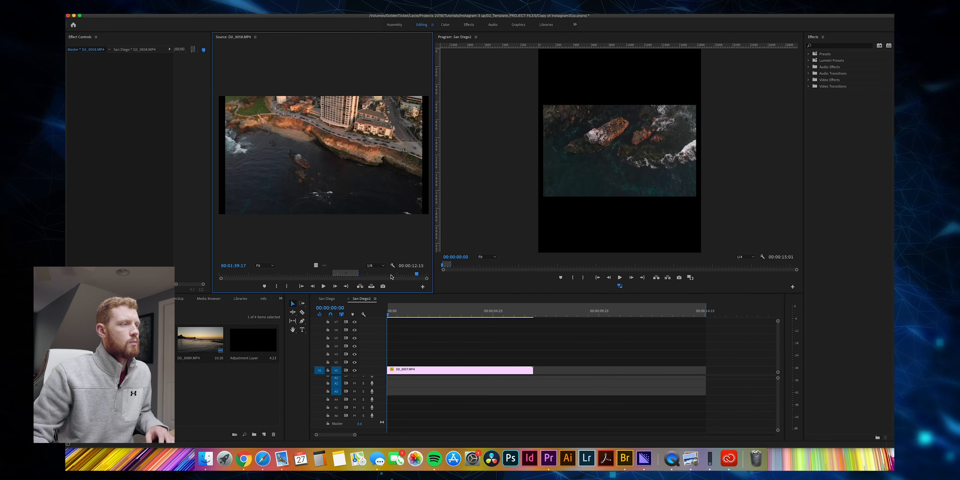
{"action": "left_click_drag", "start_coordinate": [314, 265], "coordinate": [381, 361]}
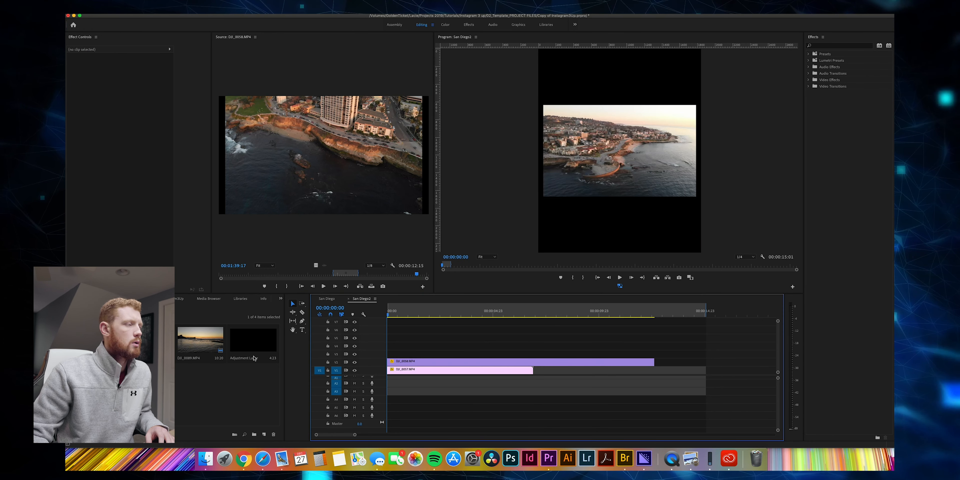
{"action": "double_click", "coordinate": [186, 340]}
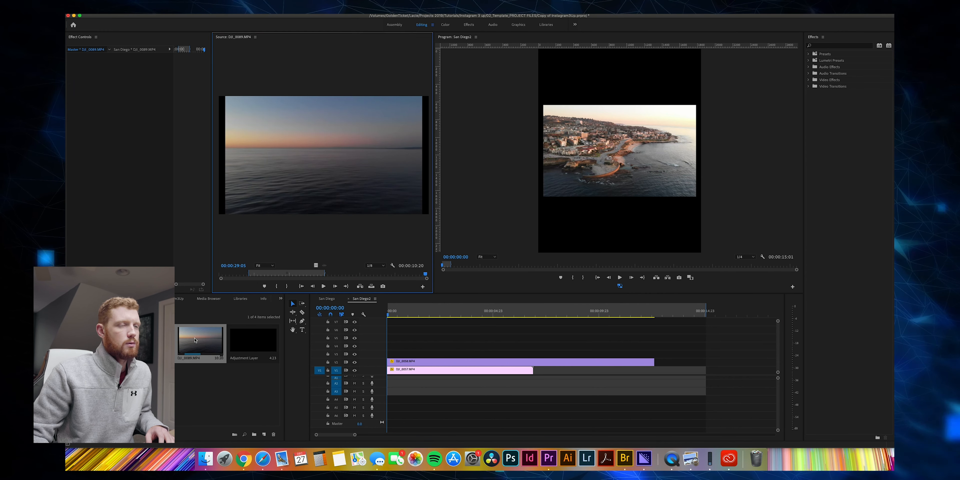
{"action": "left_click_drag", "start_coordinate": [315, 265], "coordinate": [384, 354]}
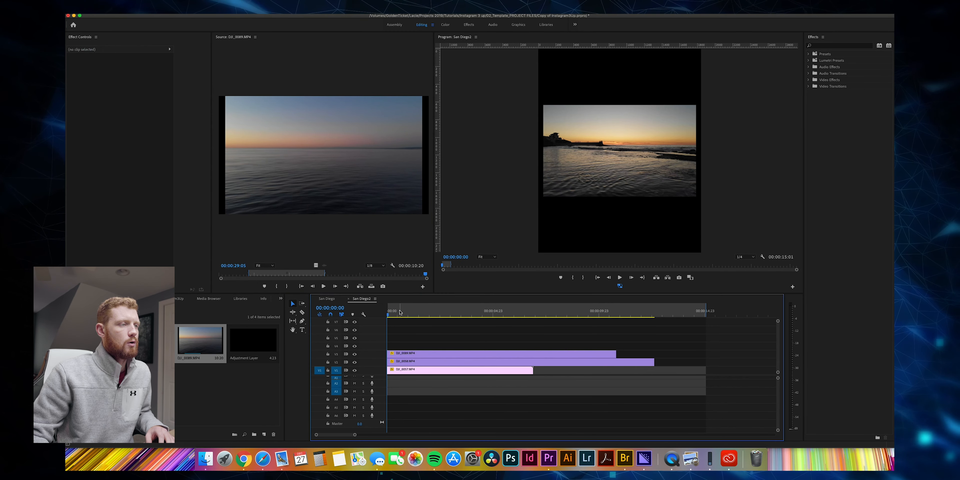
Show the rulers in the Program monitor.
{"action": "key", "text": "space"}
{"action": "key", "text": "space"}
{"action": "left_click", "coordinate": [491, 110]}
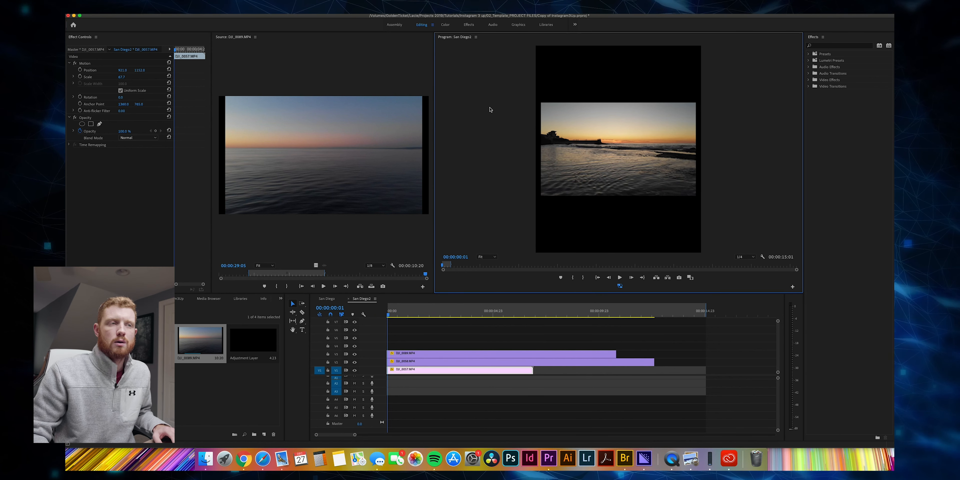
{"action": "left_click", "coordinate": [104, 15]}
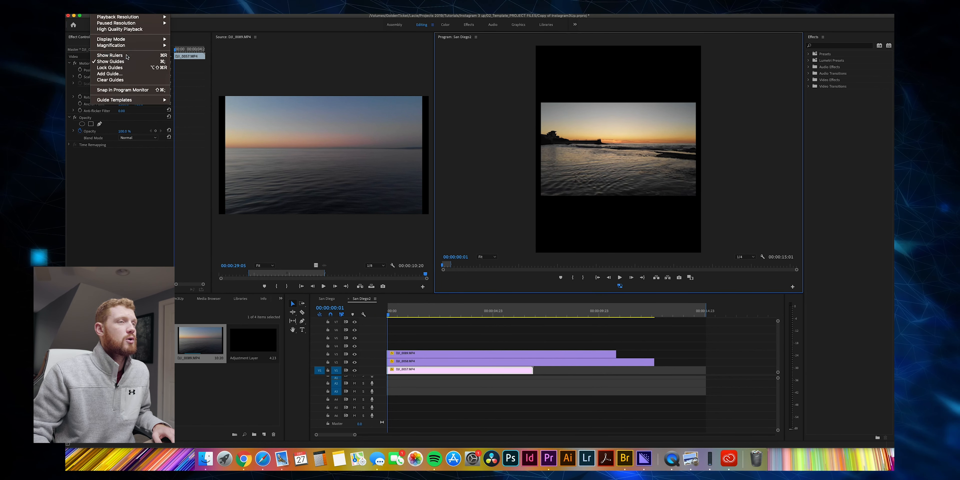
{"action": "left_click", "coordinate": [110, 55]}
{"action": "mouse_move", "coordinate": [530, 46]}
{"action": "left_mouse_down"}
{"action": "mouse_move", "coordinate": [524, 108]}
{"action": "mouse_move", "coordinate": [522, 42]}
{"action": "left_mouse_up"}
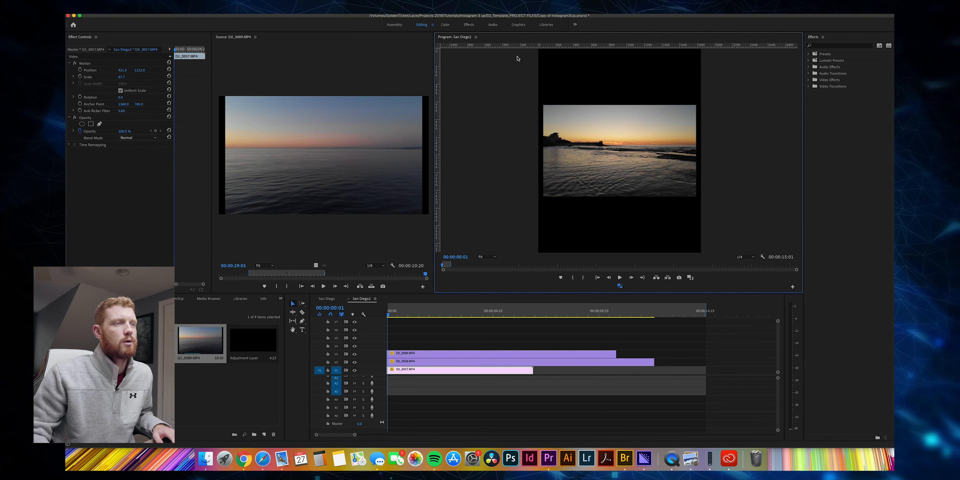
{"action": "scroll", "coordinate": [521, 80], "scroll_direction": "down", "scroll_amount": 2}
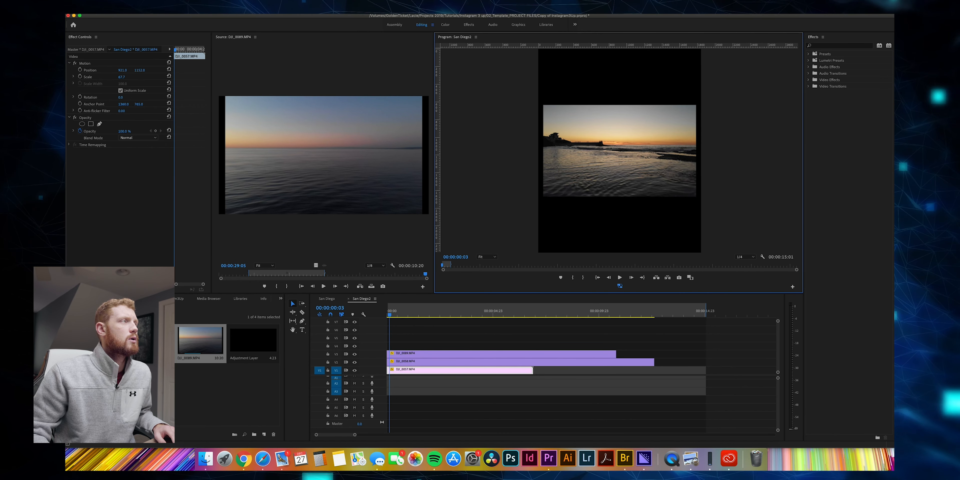
Add a horizontal guide 768 pixels from the top of the frame, and clear all guides again.
{"action": "left_click", "coordinate": [97, 11]}
{"action": "left_click", "coordinate": [471, 110]}
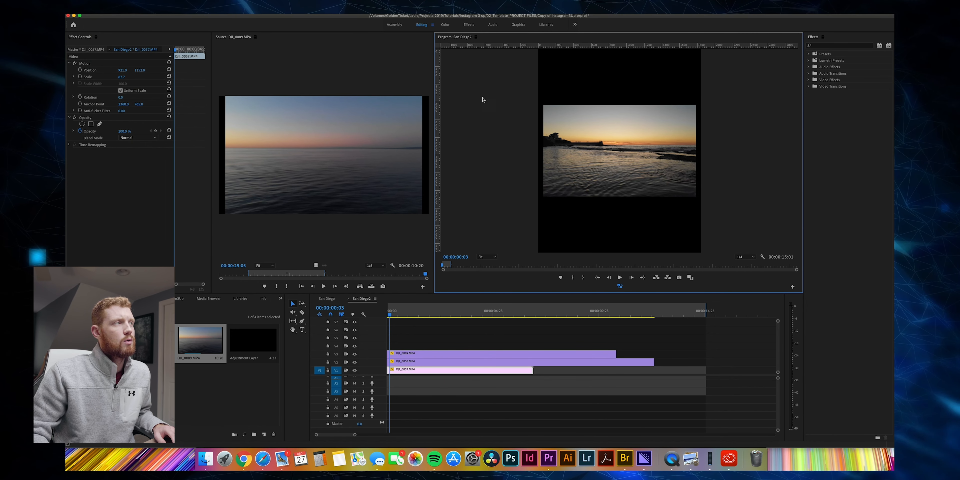
{"action": "left_click", "coordinate": [86, 7]}
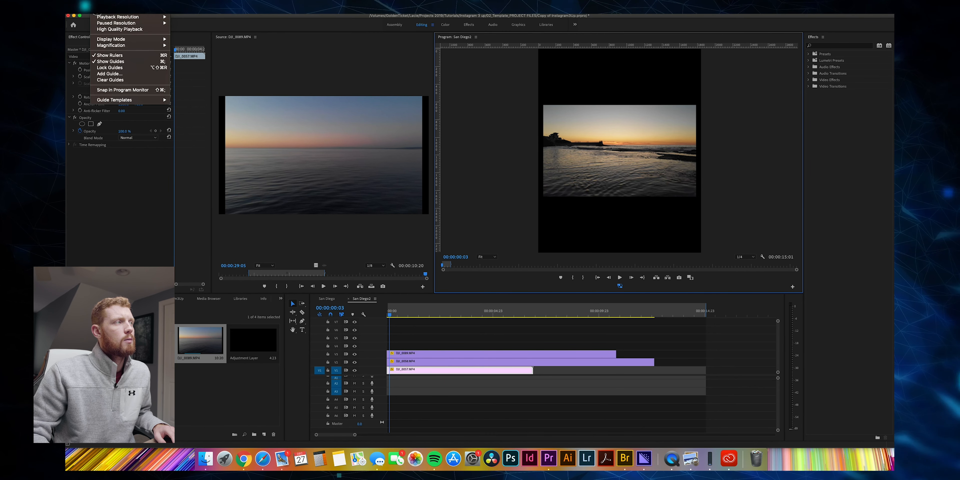
{"action": "left_click", "coordinate": [120, 77]}
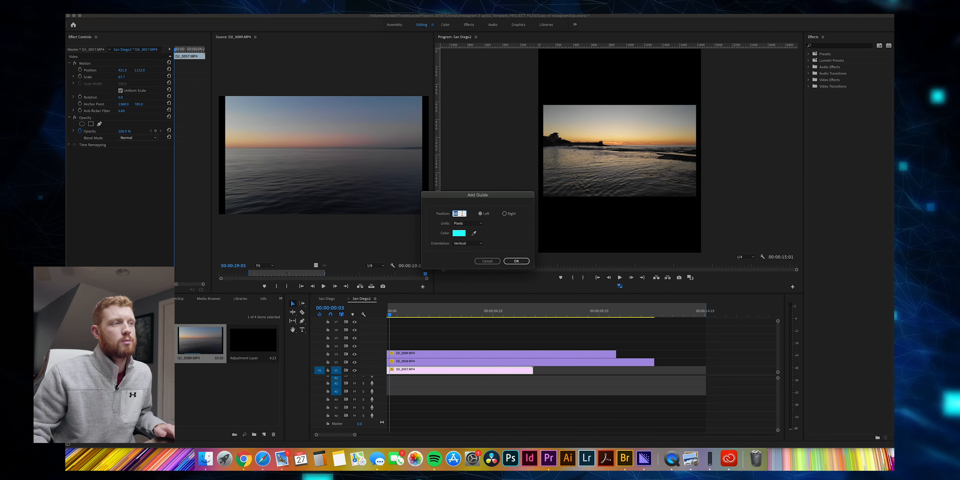
{"action": "left_click", "coordinate": [461, 214]}
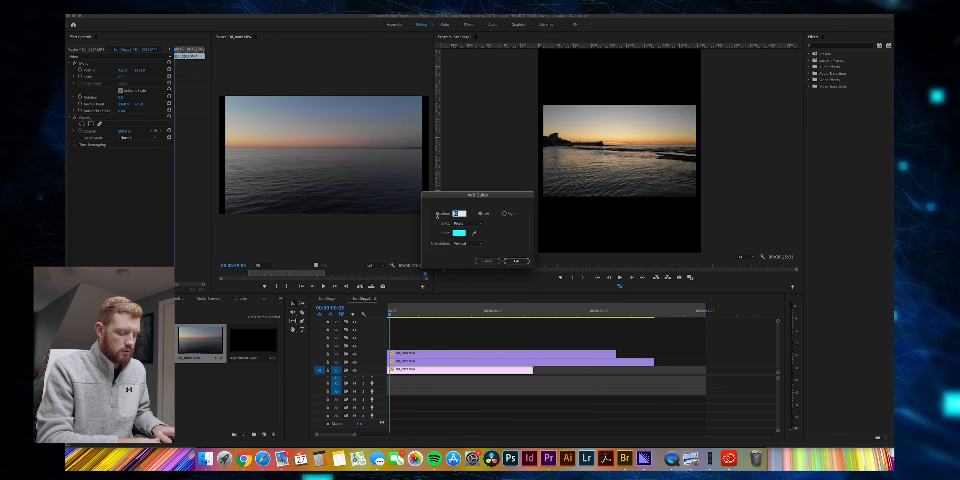
{"action": "left_click", "coordinate": [468, 243]}
{"action": "left_click", "coordinate": [478, 252]}
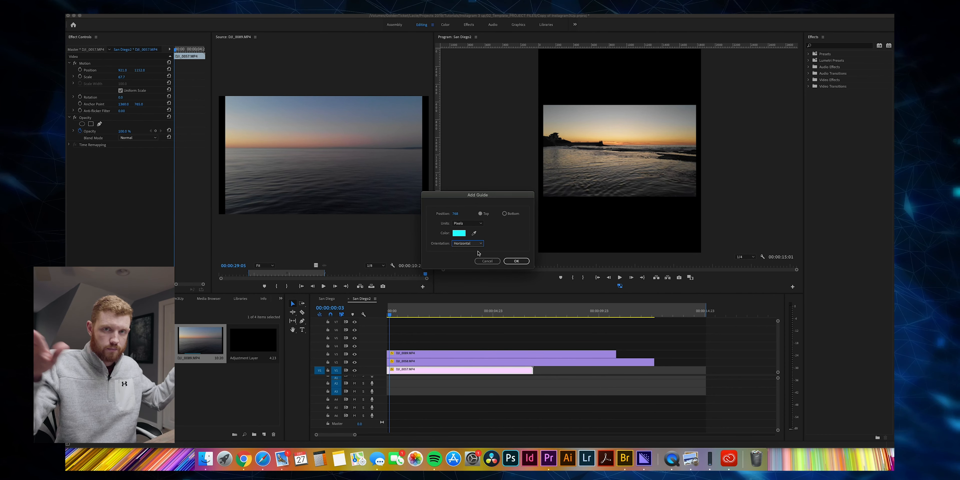
{"action": "left_click", "coordinate": [517, 261]}
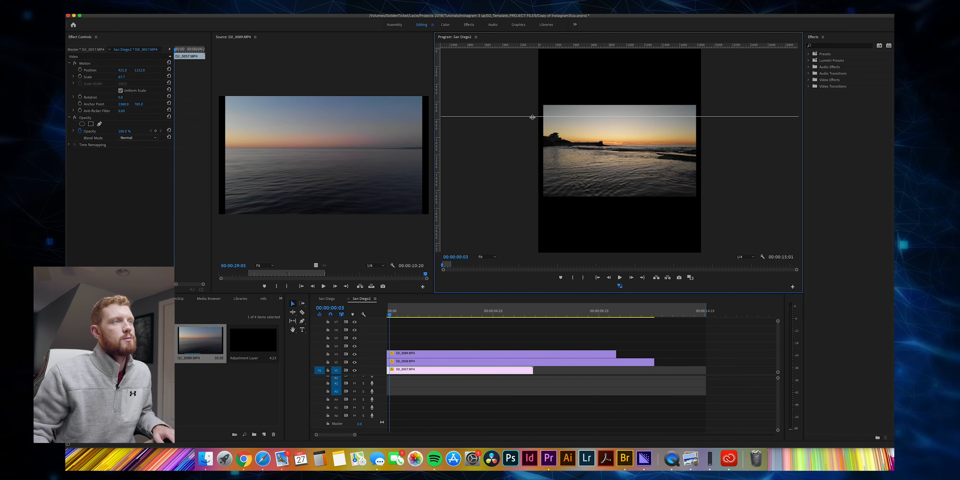
{"action": "left_click", "coordinate": [97, 10]}
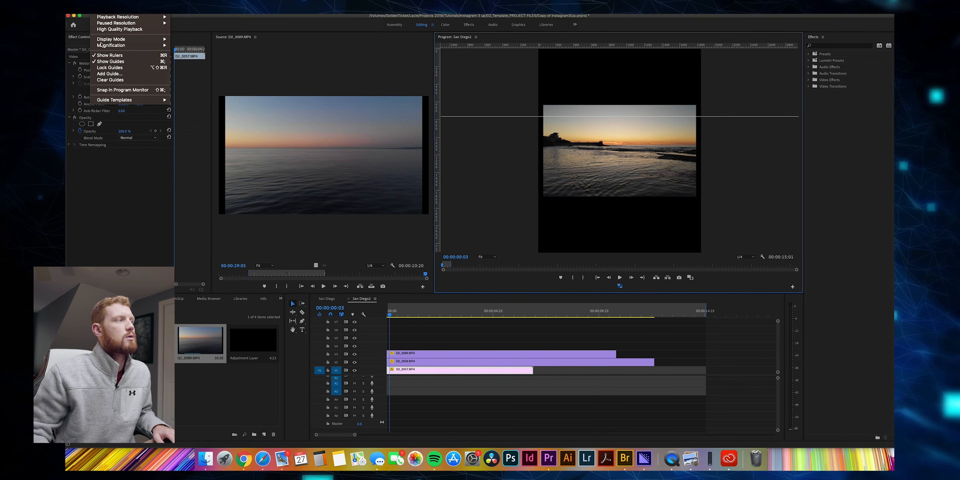
{"action": "left_click", "coordinate": [109, 80]}
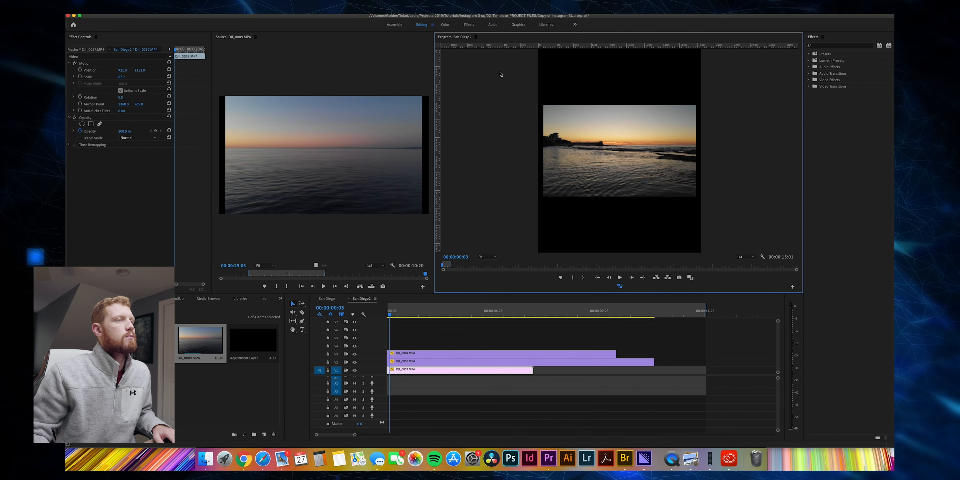
Add a horizontal guide at 768 pixels from the top of the frame.
{"action": "left_click", "coordinate": [97, 11]}
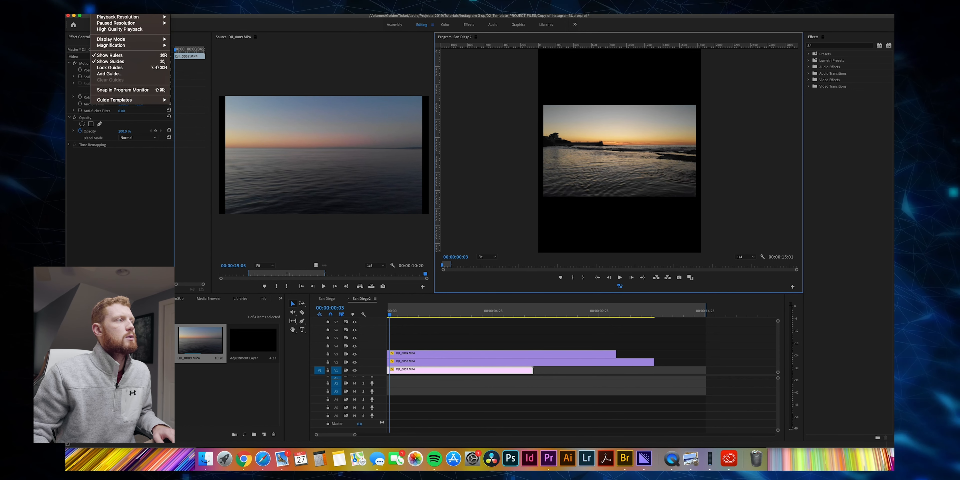
{"action": "left_click", "coordinate": [109, 73]}
{"action": "double_click", "coordinate": [454, 214]}
{"action": "type", "text": "1536"}
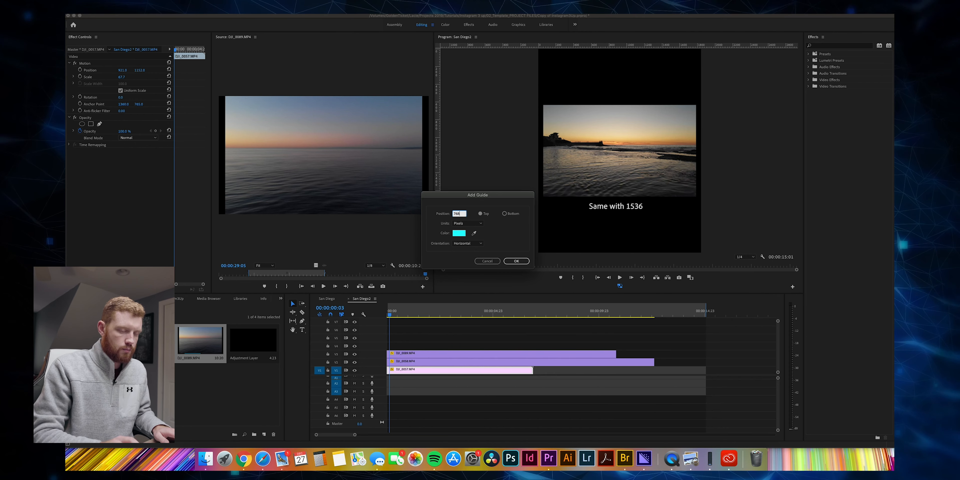
{"action": "key", "text": "Return"}
Add a second horizontal guide at 1536 pixels from the top of the frame.
{"action": "left_click", "coordinate": [98, 11]}
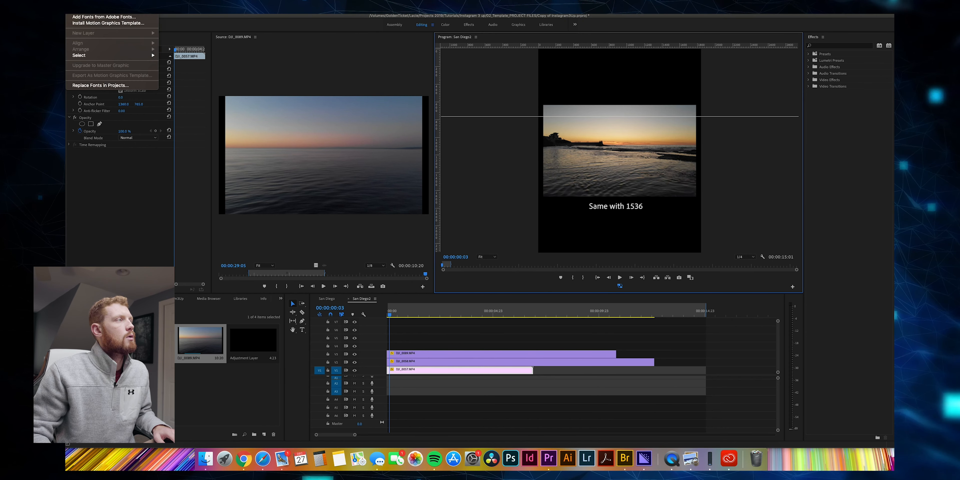
{"action": "left_click", "coordinate": [110, 74]}
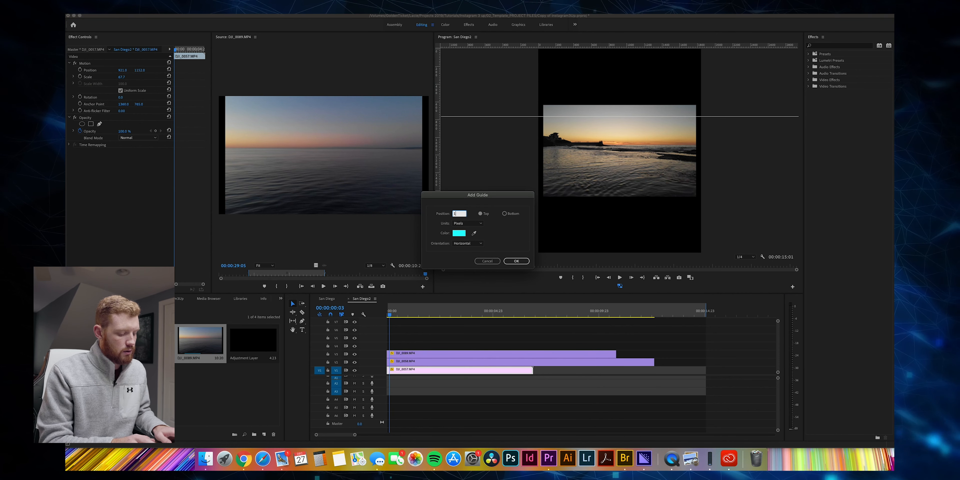
{"action": "type", "text": "1536"}
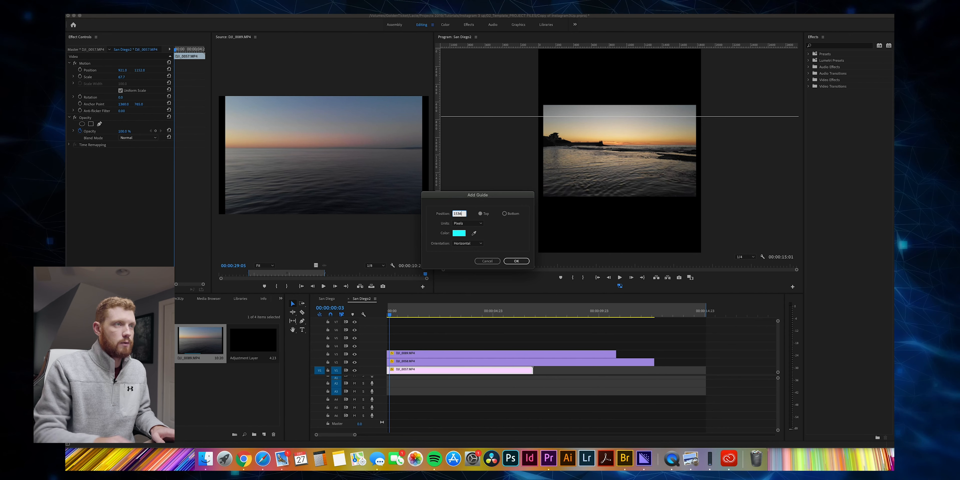
{"action": "left_click", "coordinate": [517, 261]}
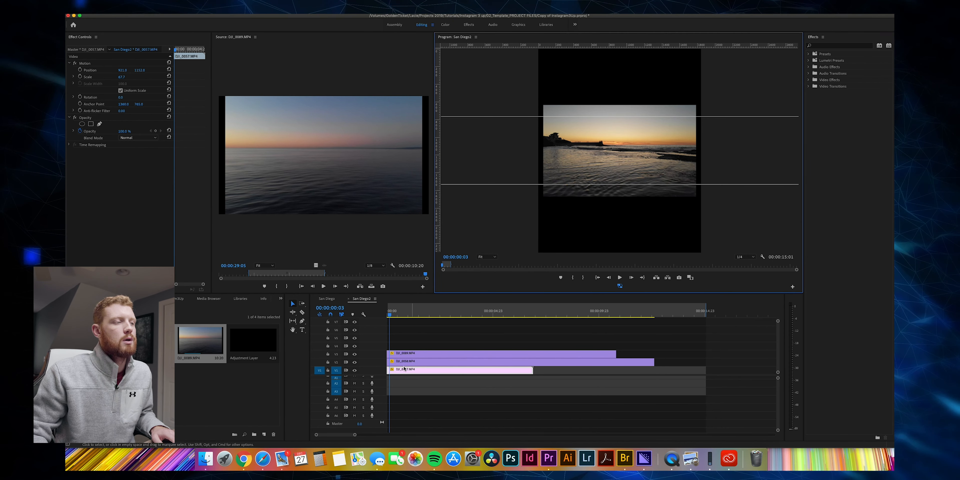
Move the DJI_0058.MP4 clip down into the bottom third of the frame, with a vertical position of about 1993.
{"action": "left_click", "coordinate": [407, 354]}
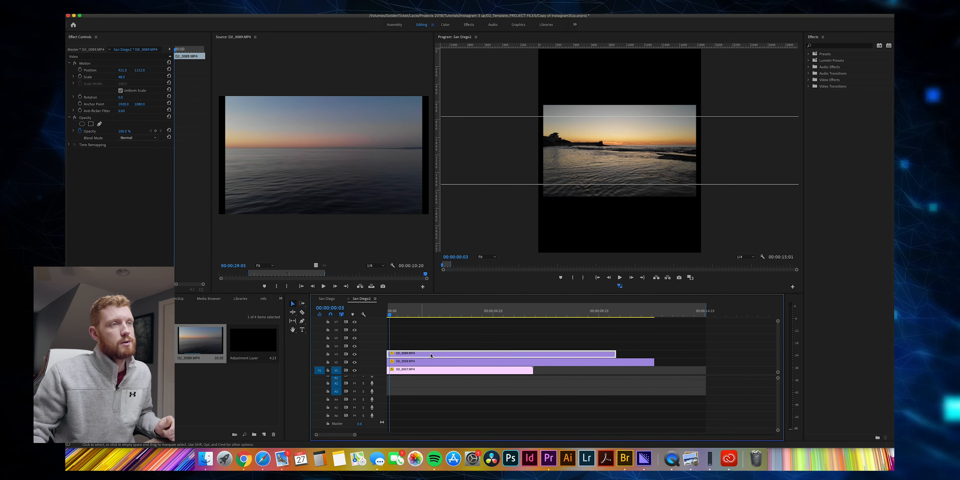
{"action": "left_click", "coordinate": [398, 362]}
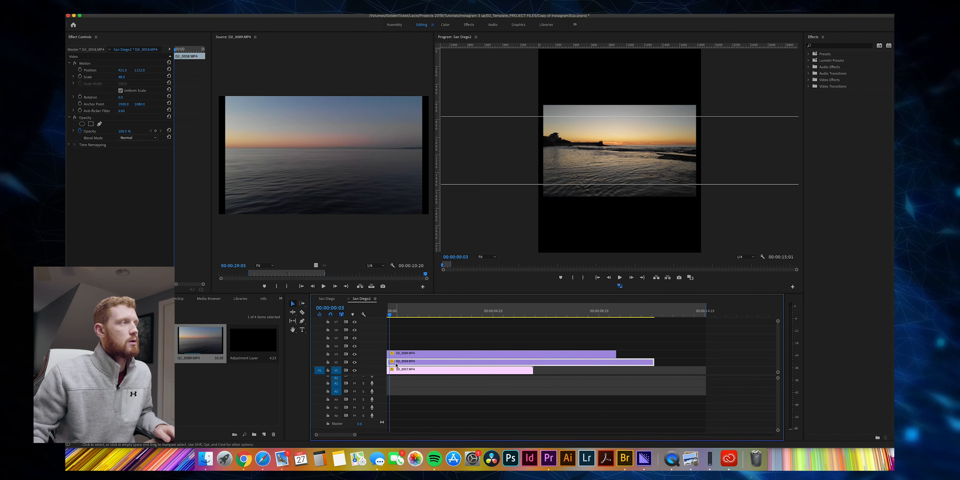
{"action": "left_click_drag", "start_coordinate": [140, 71], "coordinate": [395, 71]}
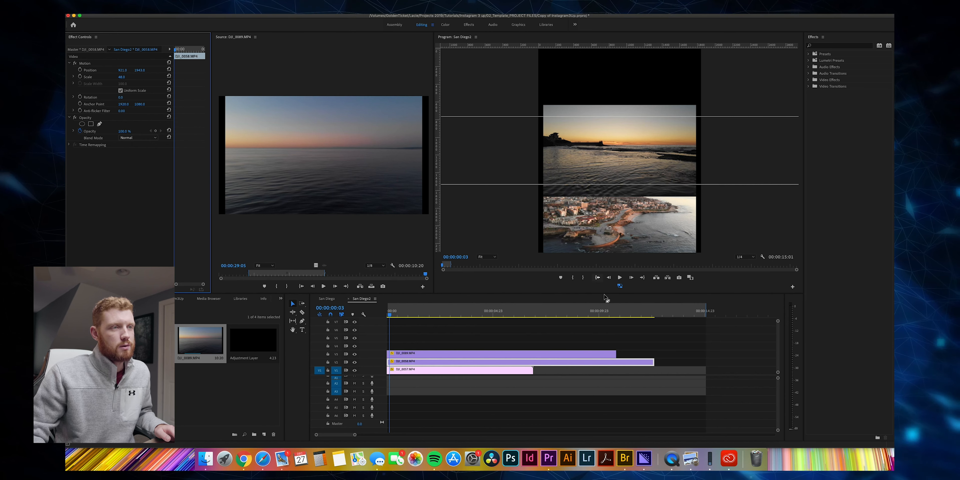
Compare the sequence's playback with proxies turned off and with proxies turned back on, starting from the beginning each time.
{"action": "left_click", "coordinate": [620, 286]}
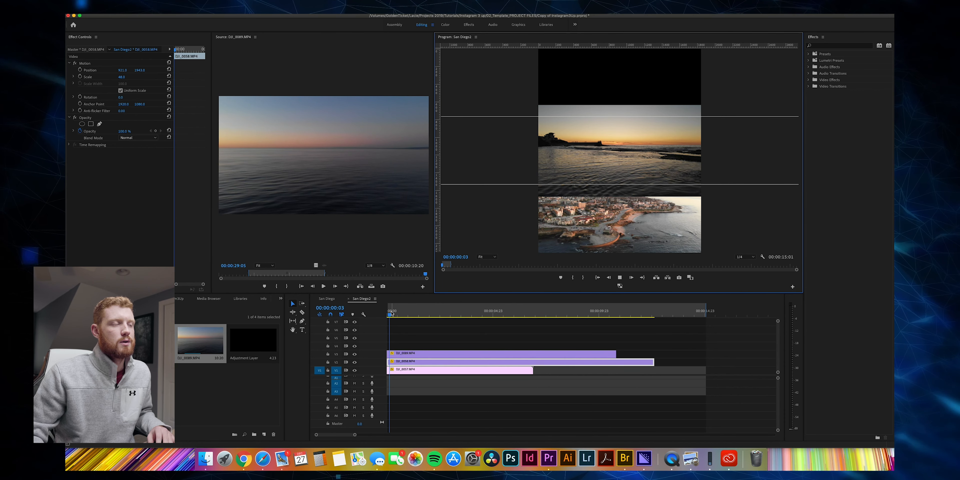
{"action": "key", "text": "space"}
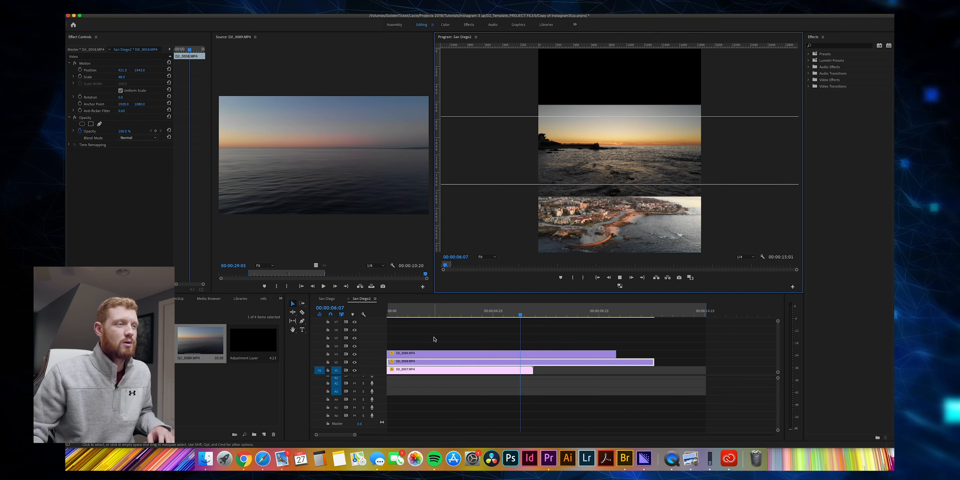
{"action": "left_click", "coordinate": [393, 310]}
{"action": "left_click_drag", "start_coordinate": [393, 312], "coordinate": [364, 313]}
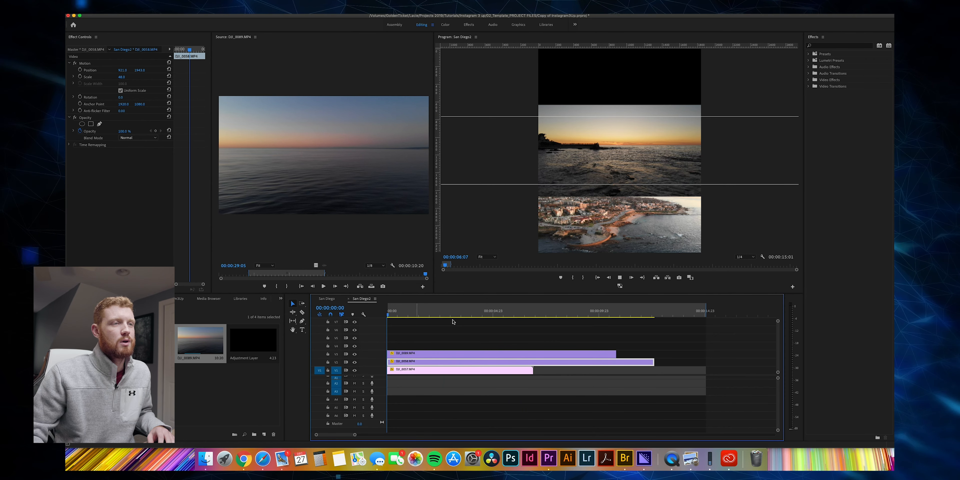
{"action": "left_click", "coordinate": [621, 287]}
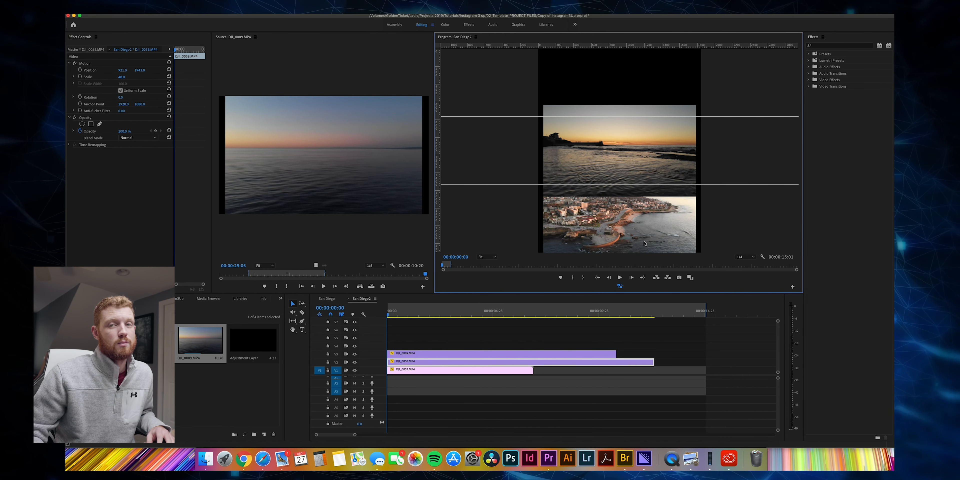
{"action": "key", "text": "space"}
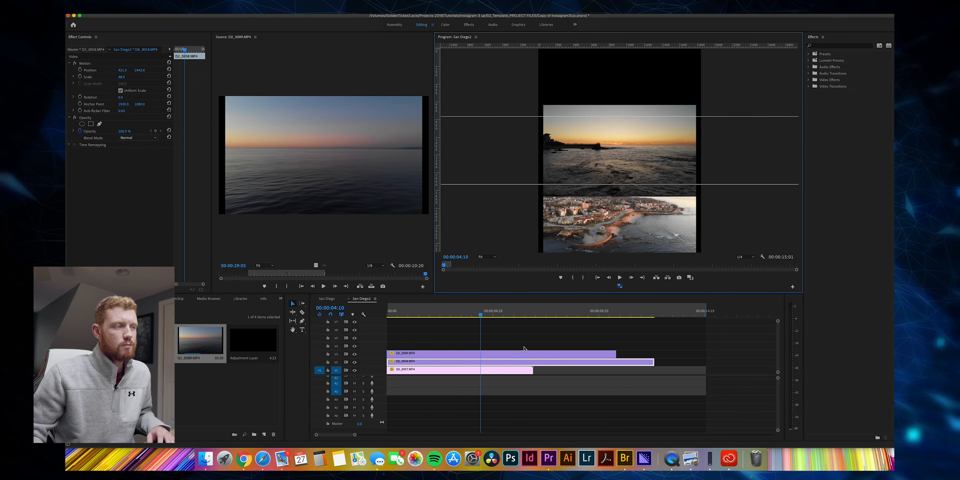
Move the DJI_0057.MP4 clip up into the top third of the frame, with a vertical position of about 317.
{"action": "left_click", "coordinate": [380, 315]}
{"action": "left_click_drag", "start_coordinate": [380, 314], "coordinate": [408, 315]}
{"action": "left_click", "coordinate": [410, 369]}
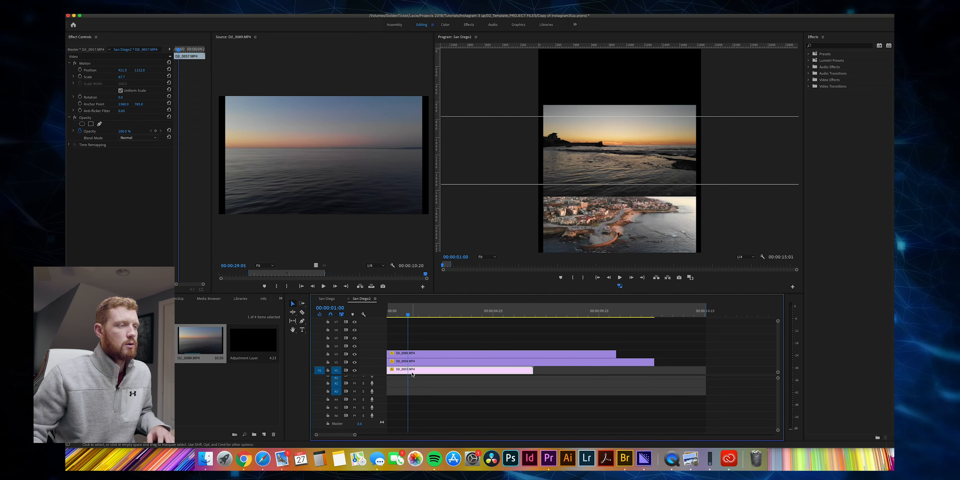
{"action": "left_click_drag", "start_coordinate": [135, 70], "coordinate": [106, 69]}
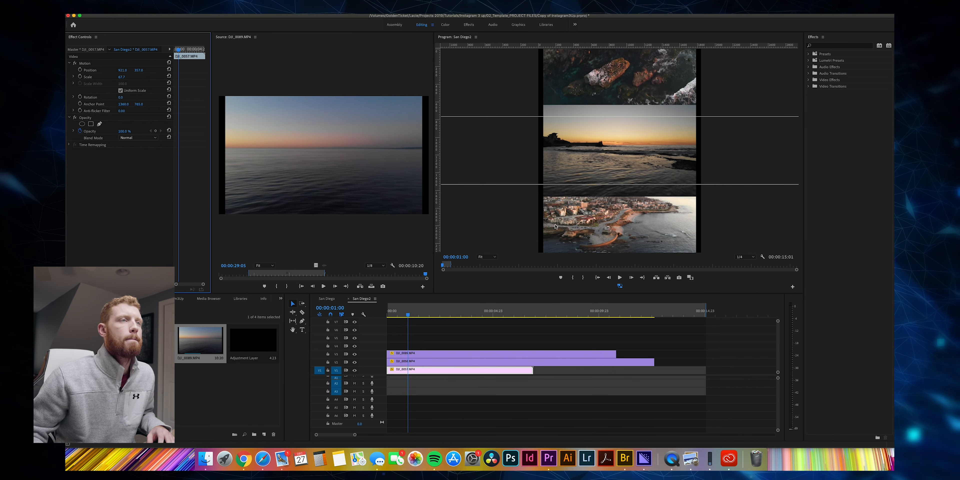
{"action": "left_click", "coordinate": [395, 315]}
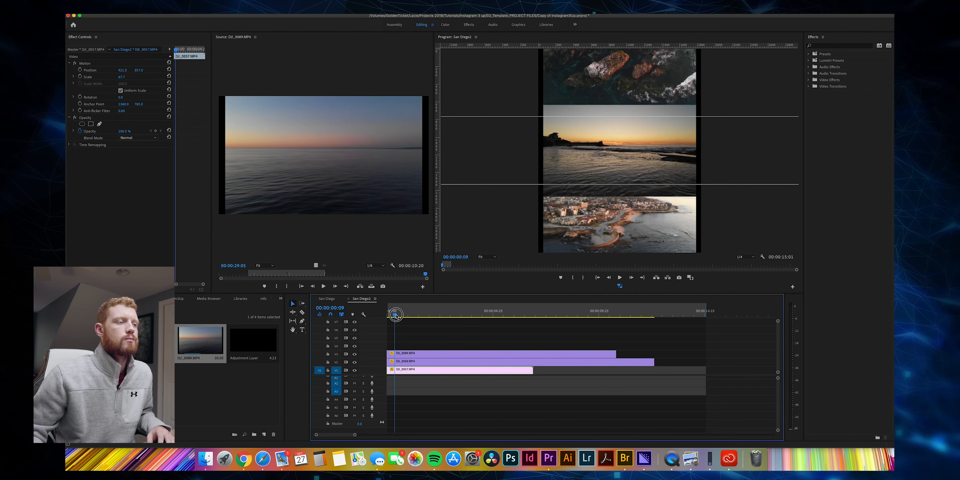
Find the Crop effect and apply it to the DJI_0089.MP4 clip that fills the middle third of the frame.
{"action": "left_click_drag", "start_coordinate": [395, 315], "coordinate": [451, 314]}
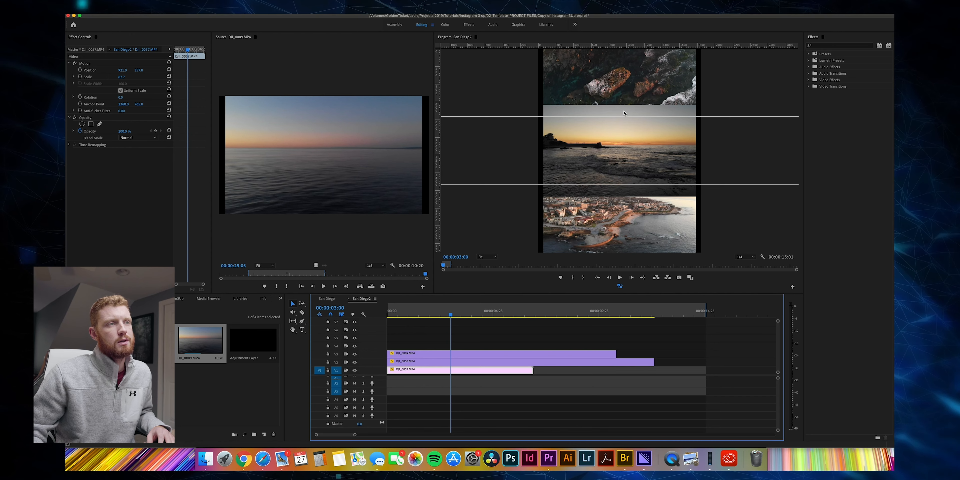
{"action": "left_click", "coordinate": [433, 354]}
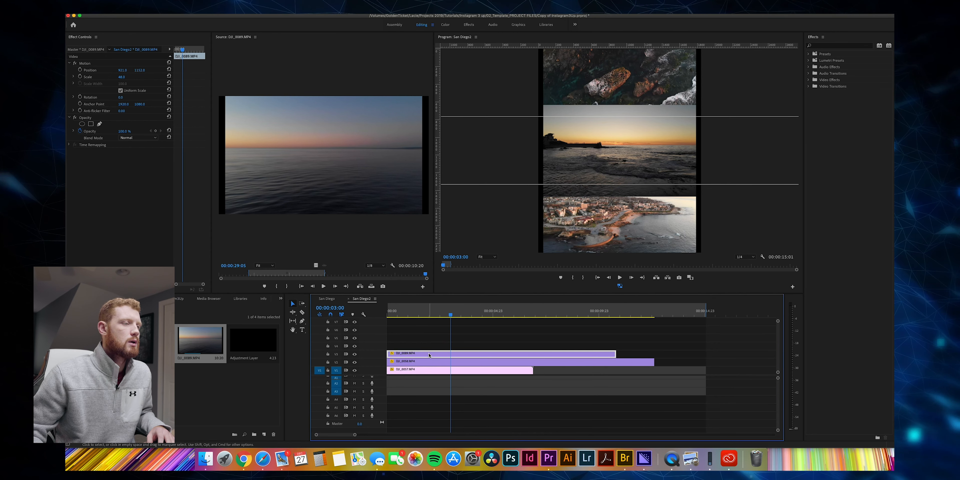
{"action": "left_click", "coordinate": [858, 45]}
{"action": "type", "text": "crop"}
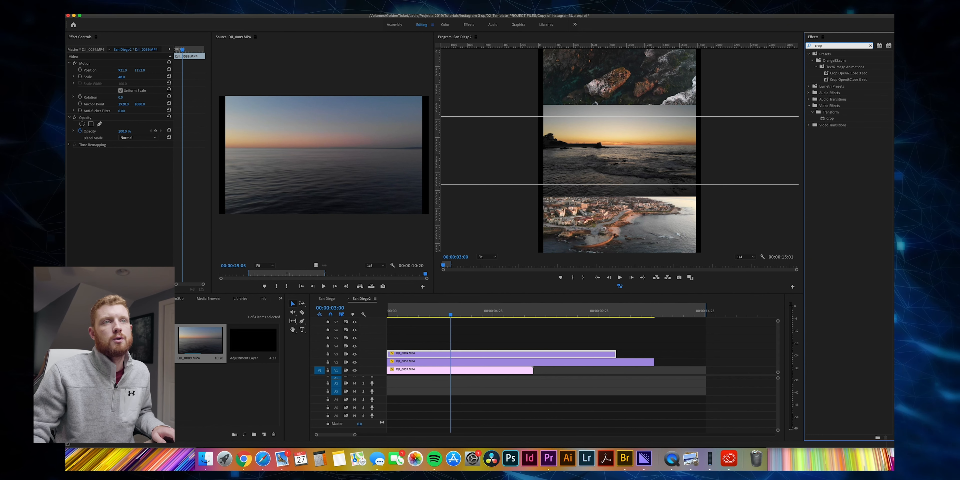
{"action": "left_click_drag", "start_coordinate": [830, 117], "coordinate": [462, 353]}
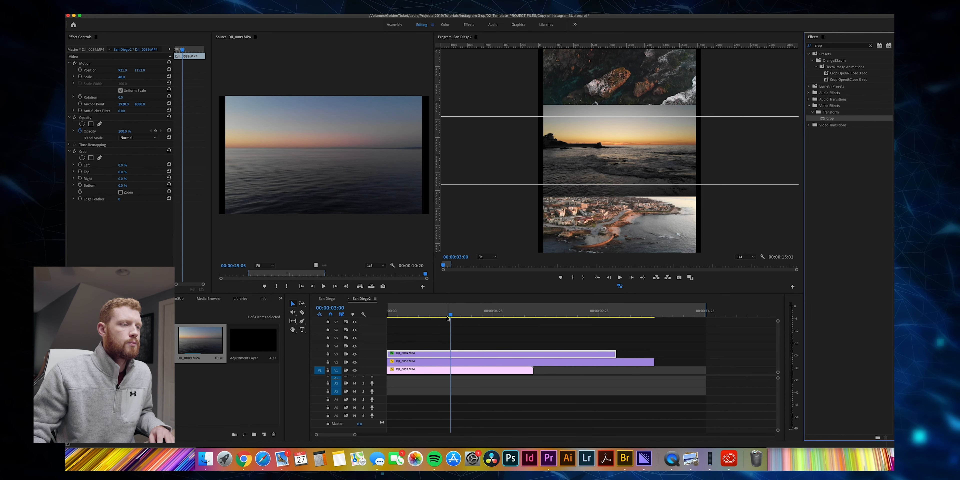
Crop the DJI_0089.MP4 clip about 13% from its top edge and crop its bottom edge so both meet the horizontal guides.
{"action": "left_click", "coordinate": [433, 314]}
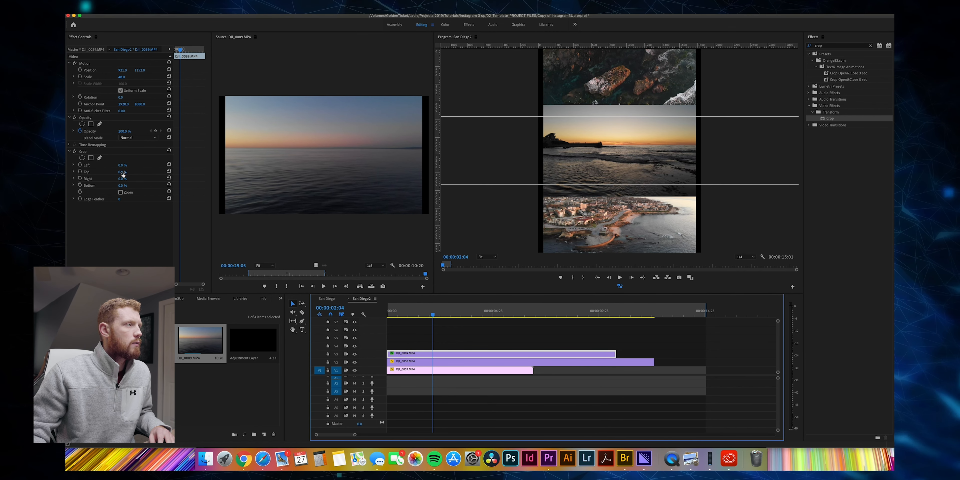
{"action": "left_click_drag", "start_coordinate": [123, 174], "coordinate": [131, 174]}
{"action": "left_click_drag", "start_coordinate": [124, 172], "coordinate": [122, 171]}
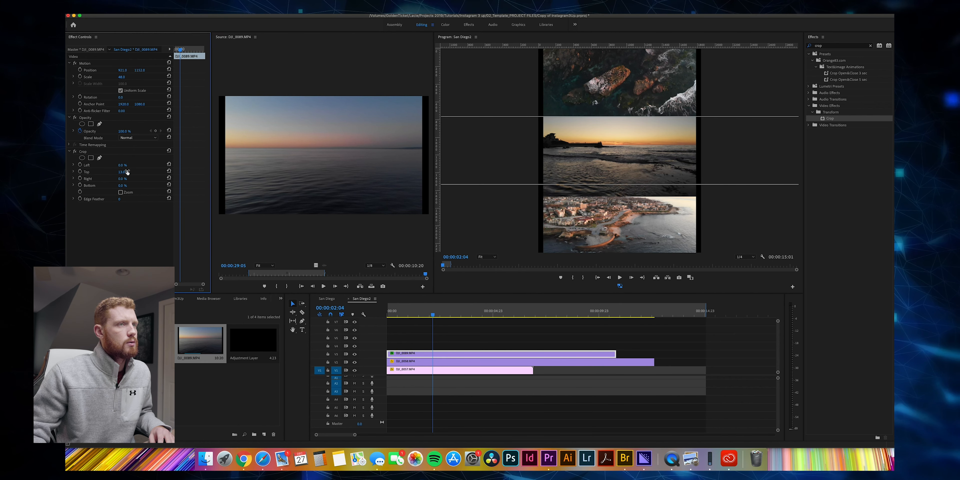
{"action": "left_click_drag", "start_coordinate": [122, 185], "coordinate": [127, 186]}
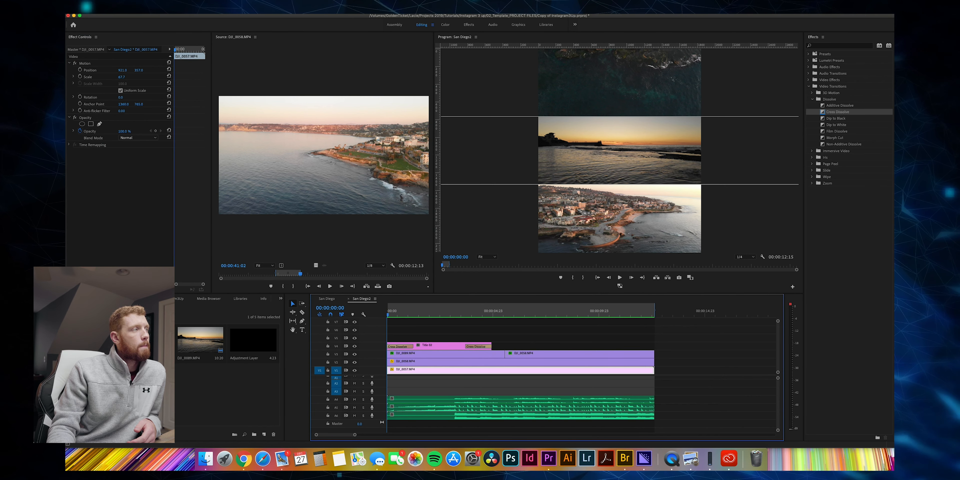
Set up a media export of the San Diego2 sequence in QuickTime format with the Apple ProRes 422 HQ preset.
{"action": "mouse_move", "coordinate": [60, 175]}
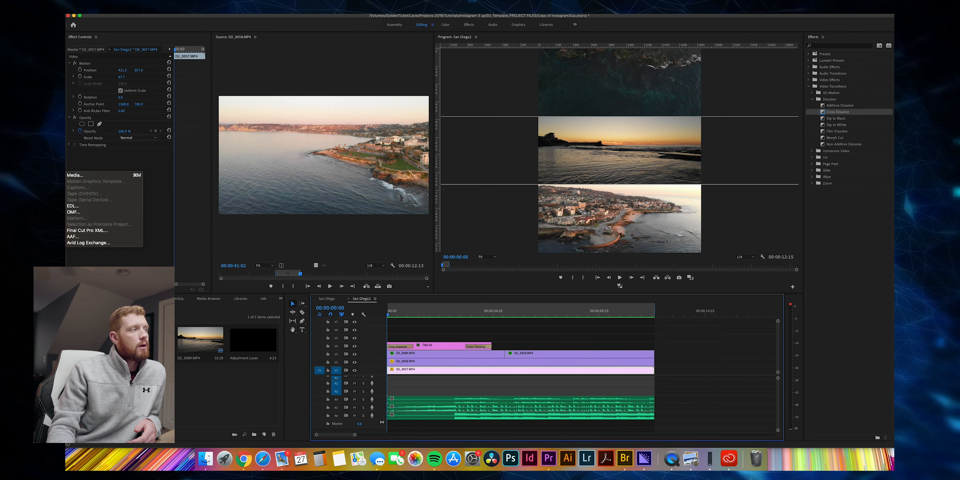
{"action": "left_click", "coordinate": [82, 176]}
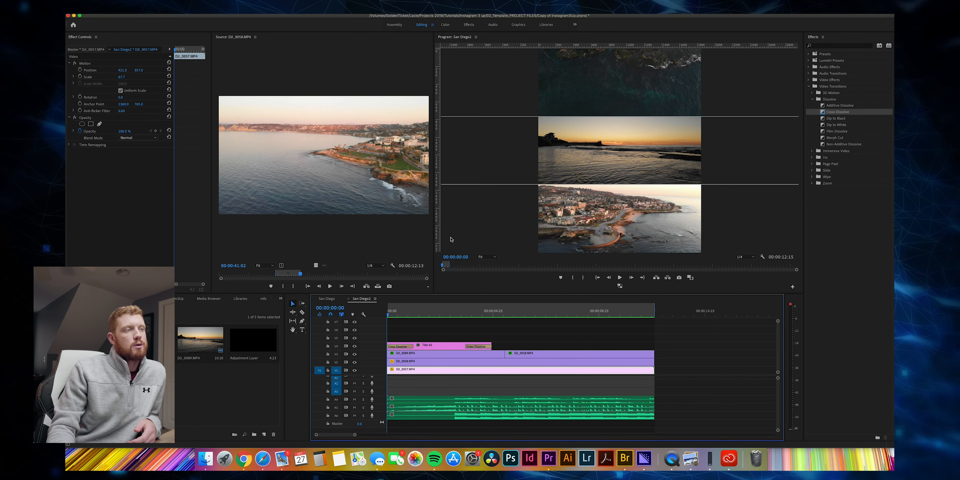
{"action": "left_click_drag", "start_coordinate": [310, 36], "coordinate": [482, 76]}
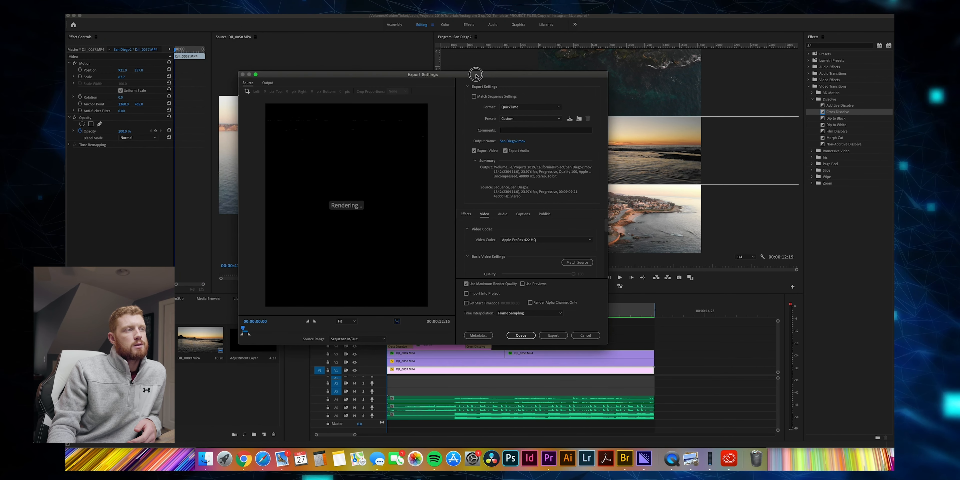
{"action": "left_click", "coordinate": [560, 108]}
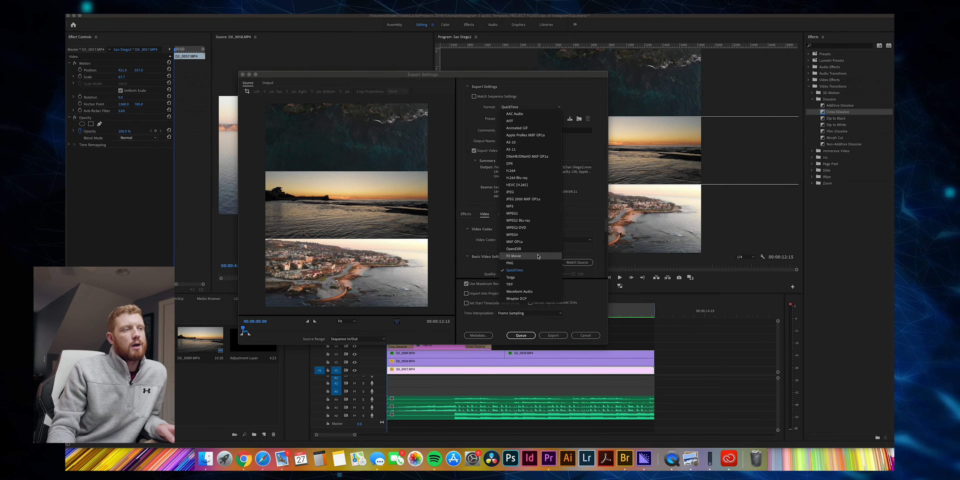
{"action": "left_click", "coordinate": [531, 270]}
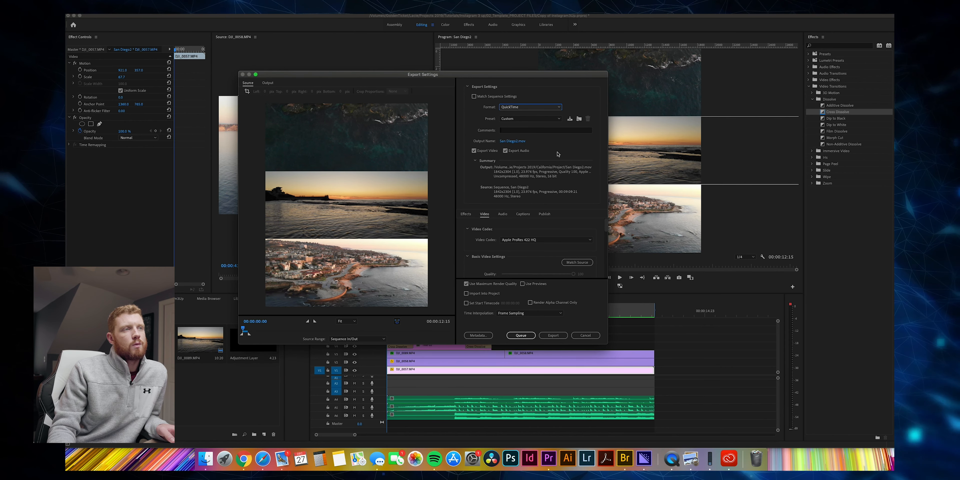
{"action": "left_click", "coordinate": [554, 120]}
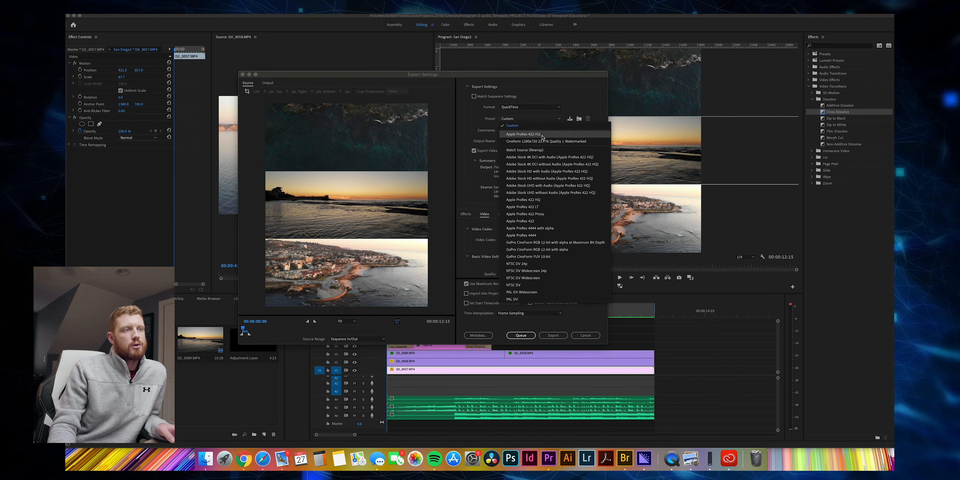
{"action": "left_click", "coordinate": [552, 201]}
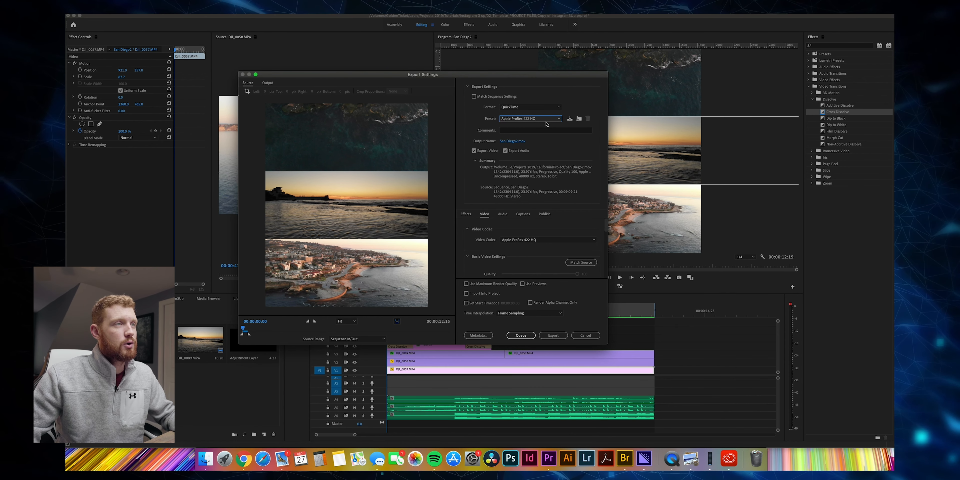
Export the sequence as San Diego2.mov to the Project folder and play the finished video.
{"action": "left_click", "coordinate": [509, 143]}
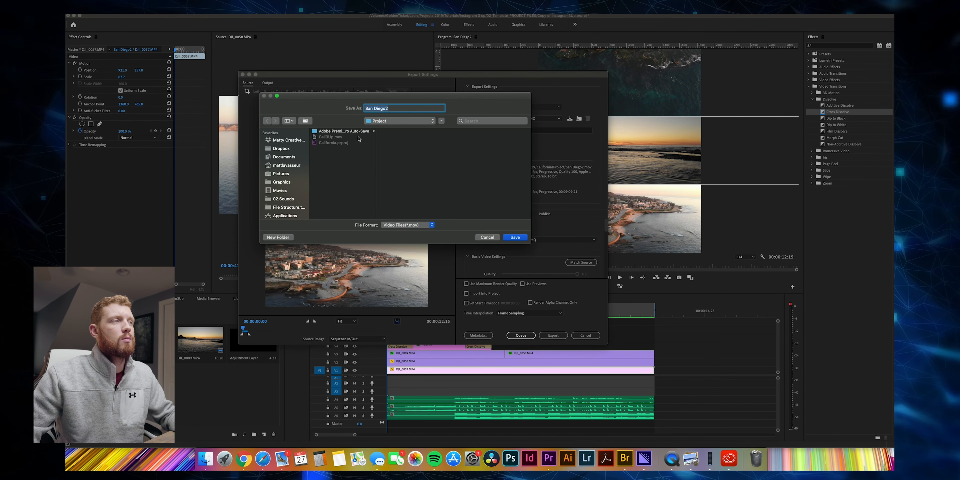
{"action": "left_click", "coordinate": [509, 237]}
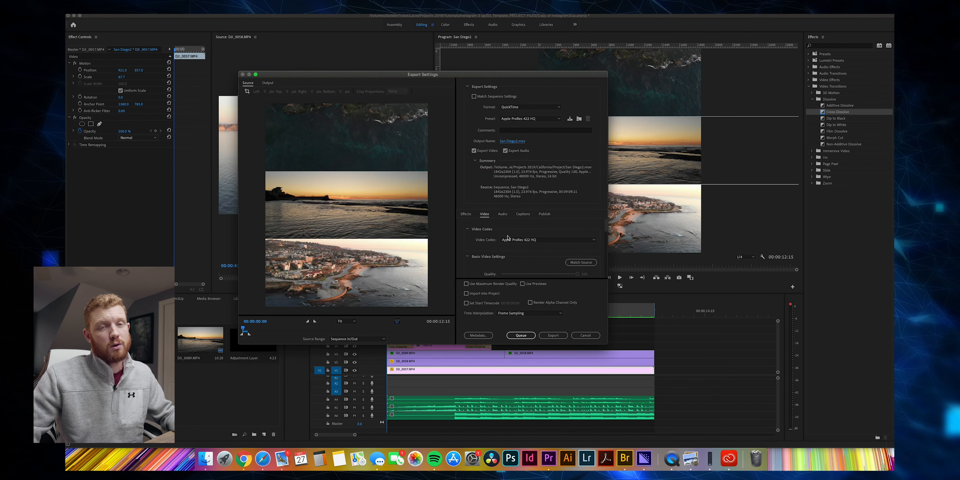
{"action": "scroll", "coordinate": [503, 260], "scroll_direction": "down", "scroll_amount": 1}
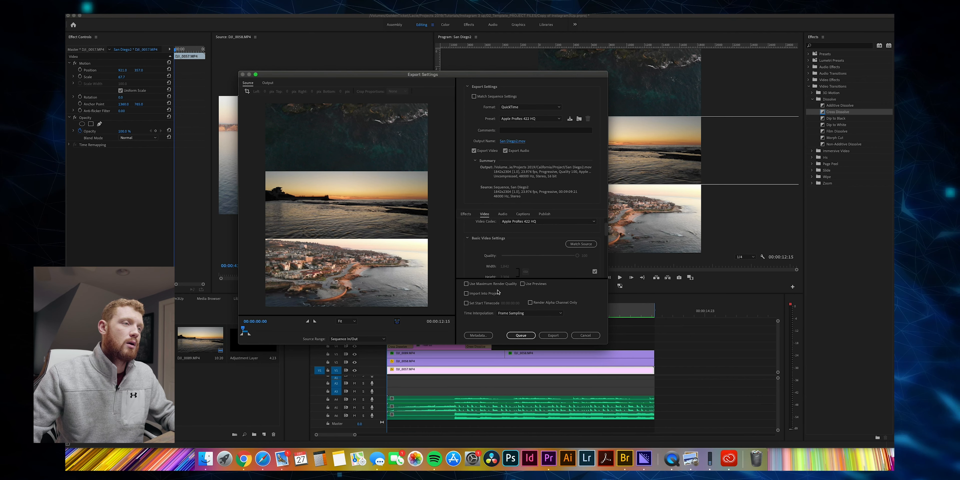
{"action": "left_click", "coordinate": [553, 335]}
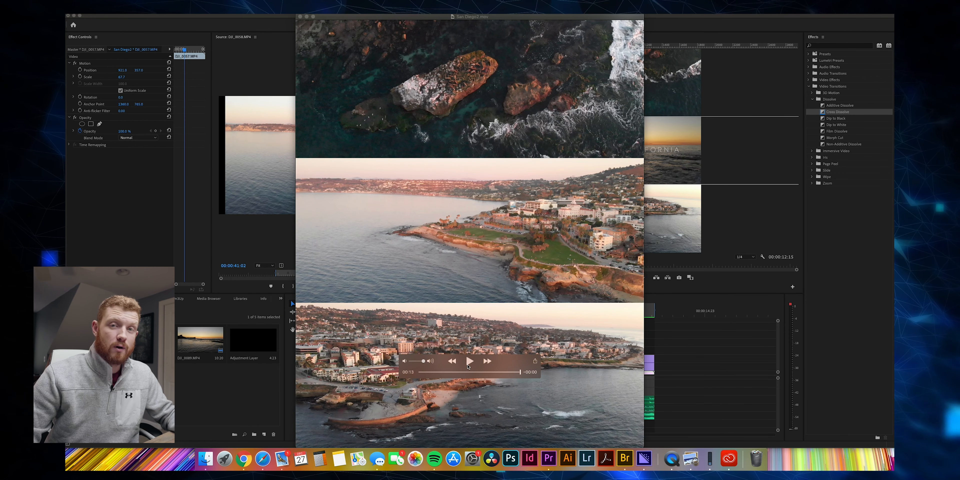
{"action": "left_click", "coordinate": [467, 365]}
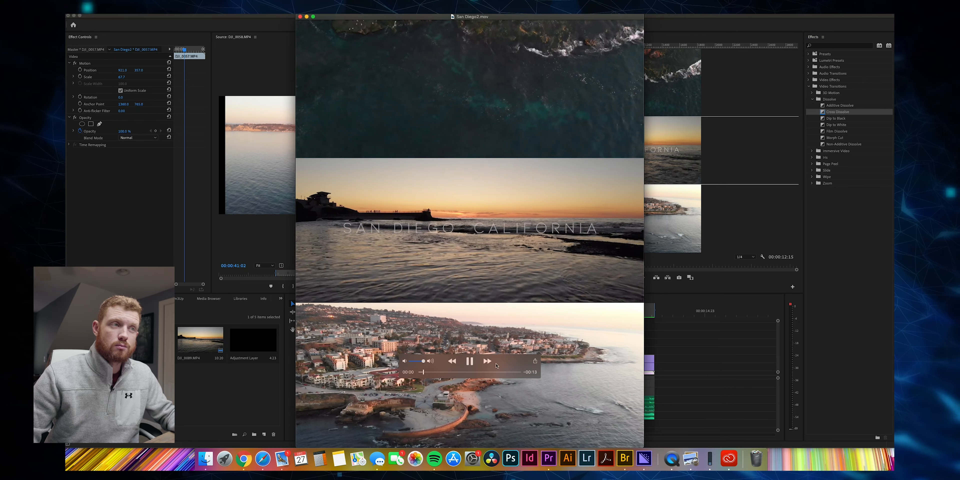